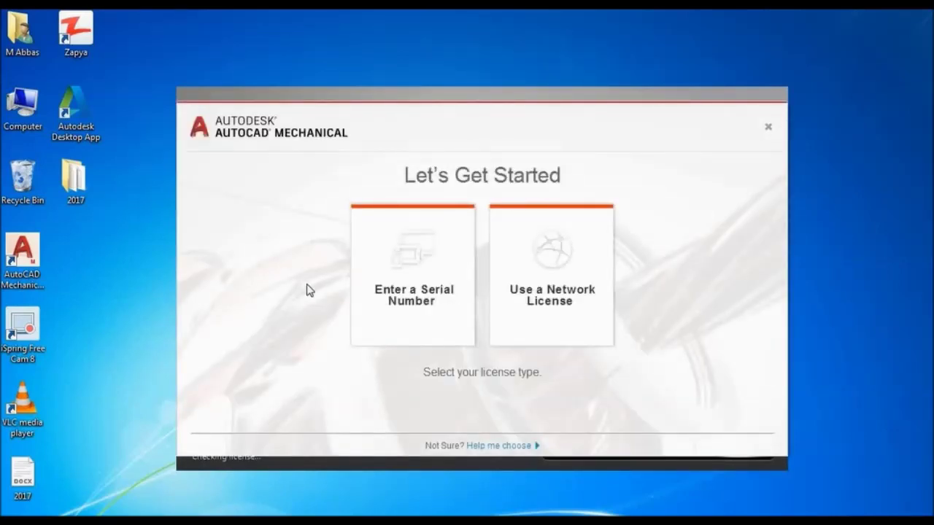
# Step: Choose to license with a serial number and continue past the privacy notice
pyautogui.click(371, 270)
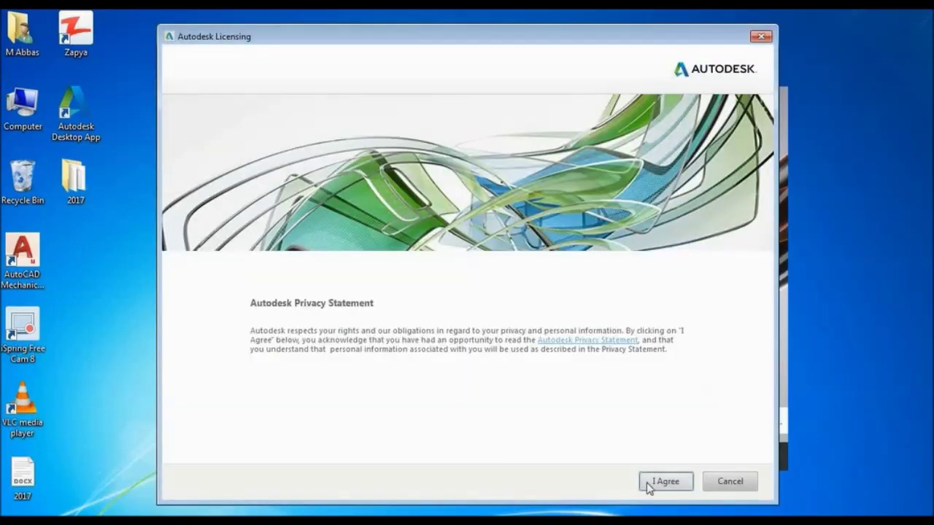
pyautogui.click(649, 483)
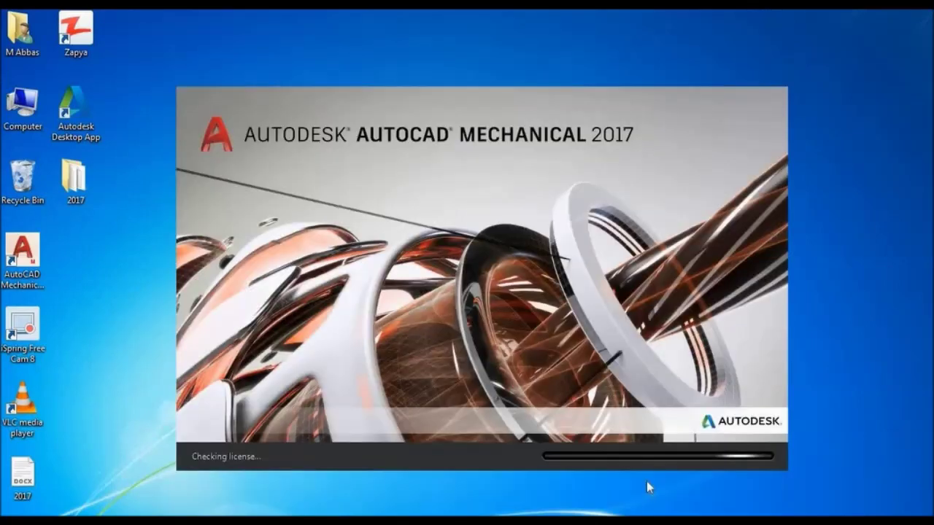
# Step: Start activation, enter the serial number and the product key from the 2017 note, and submit
pyautogui.click(632, 458)
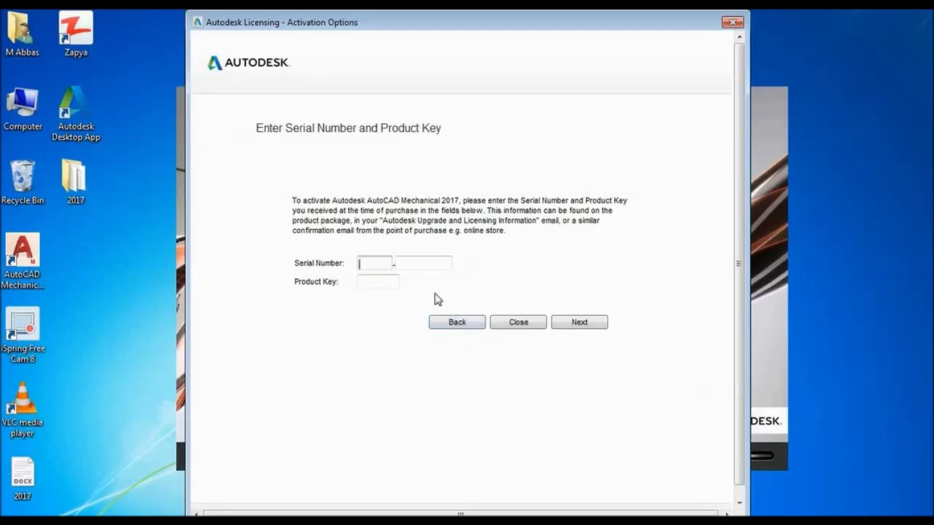
pyautogui.write('6666')
pyautogui.write('666')
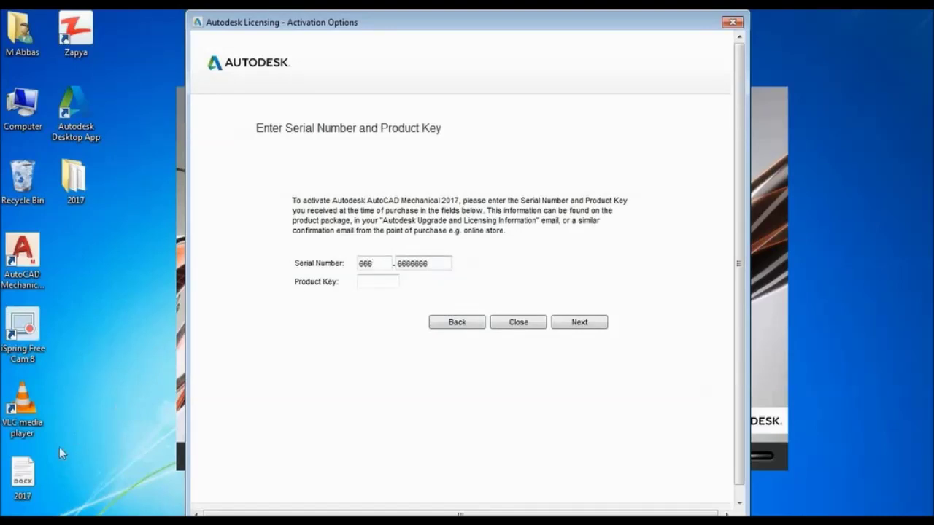
pyautogui.doubleClick(31, 480)
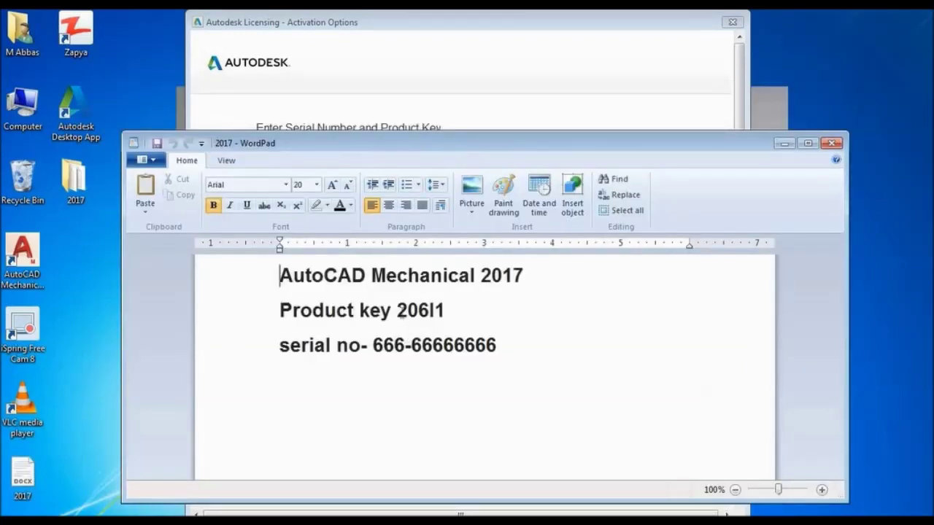
pyautogui.click(784, 144)
pyautogui.click(359, 281)
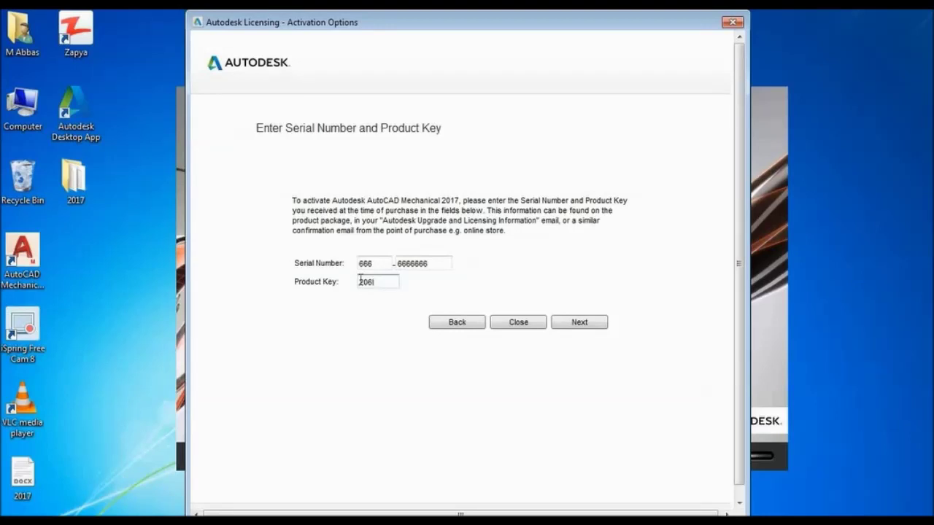
pyautogui.click(567, 323)
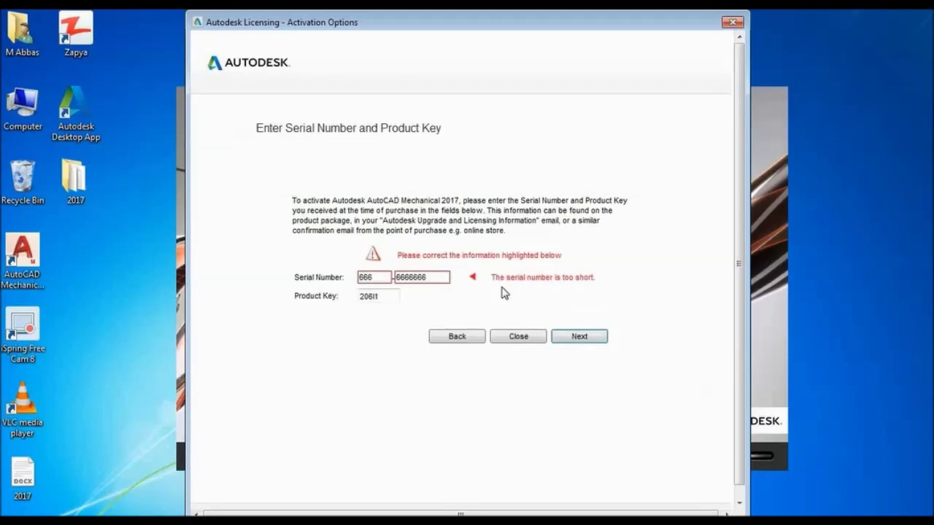
# Step: Correct the serial number, resubmit, and choose to request an activation code offline
pyautogui.click(446, 277)
pyautogui.click(557, 335)
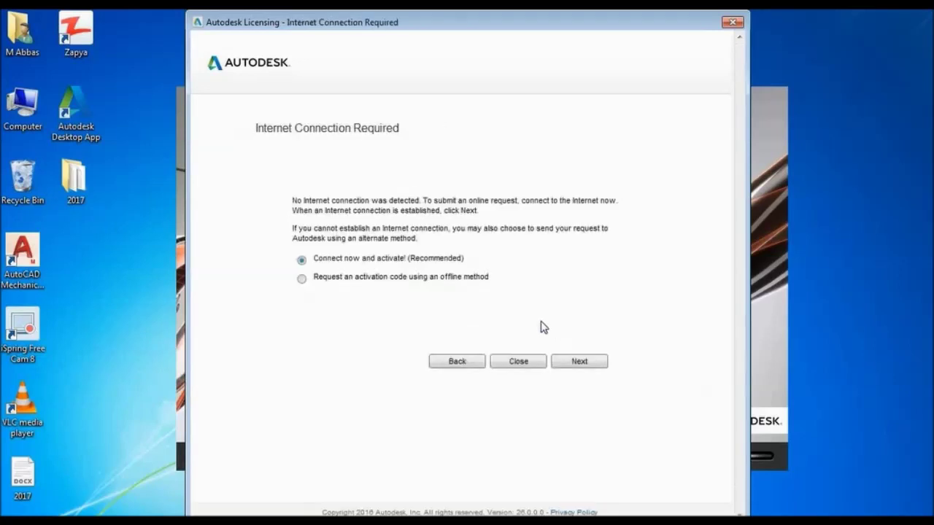
pyautogui.click(348, 282)
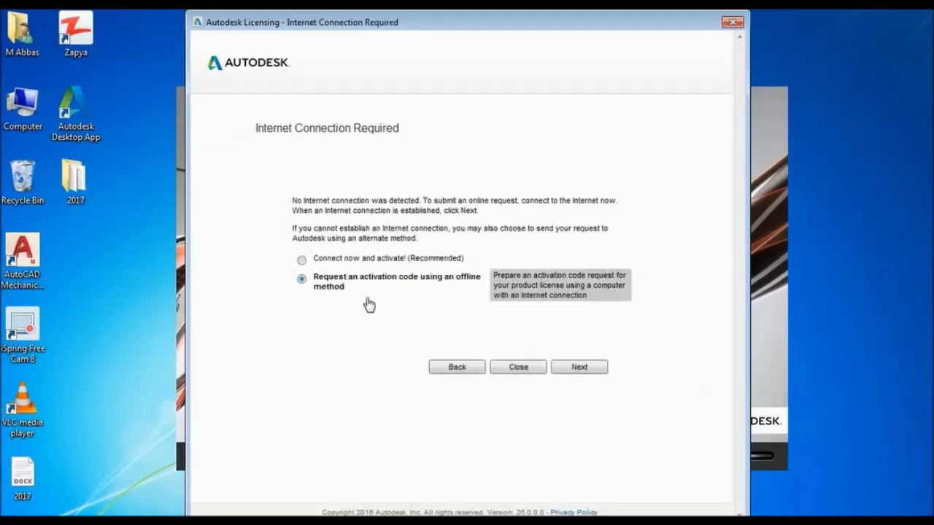
pyautogui.click(555, 368)
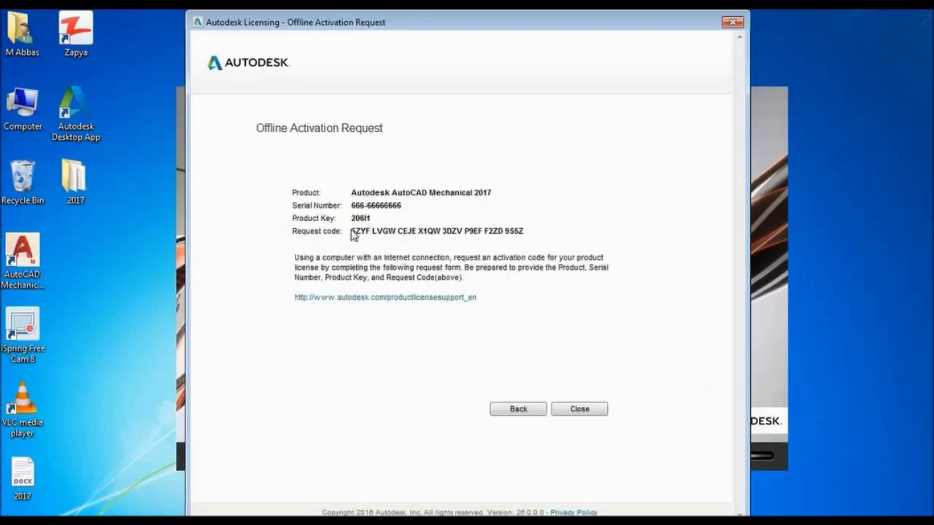
# Step: Copy the offline request code and close the request page
pyautogui.moveTo(353, 230); pyautogui.dragTo(525, 233)
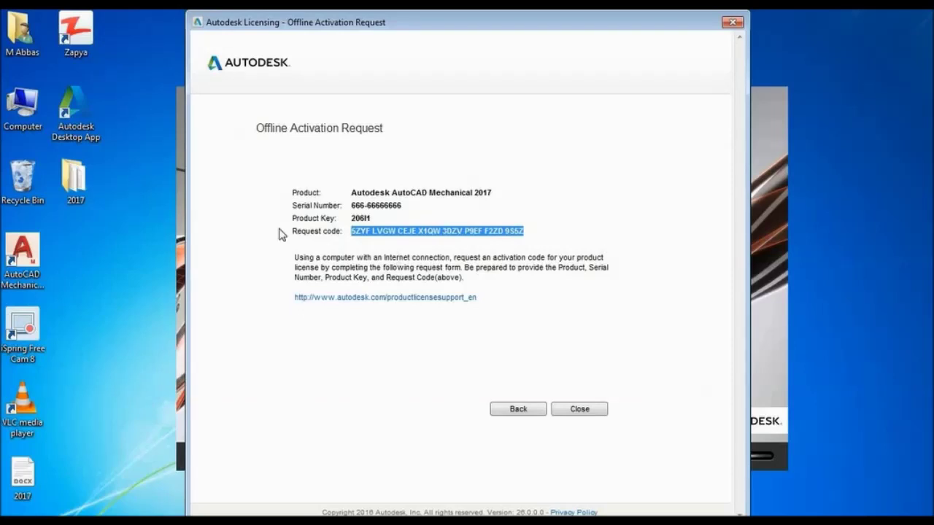
pyautogui.click(146, 224)
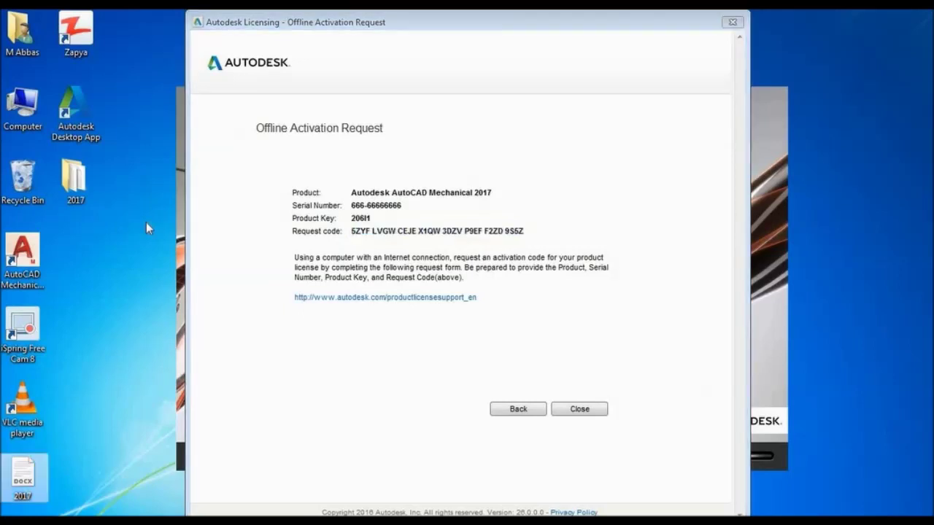
pyautogui.click(598, 413)
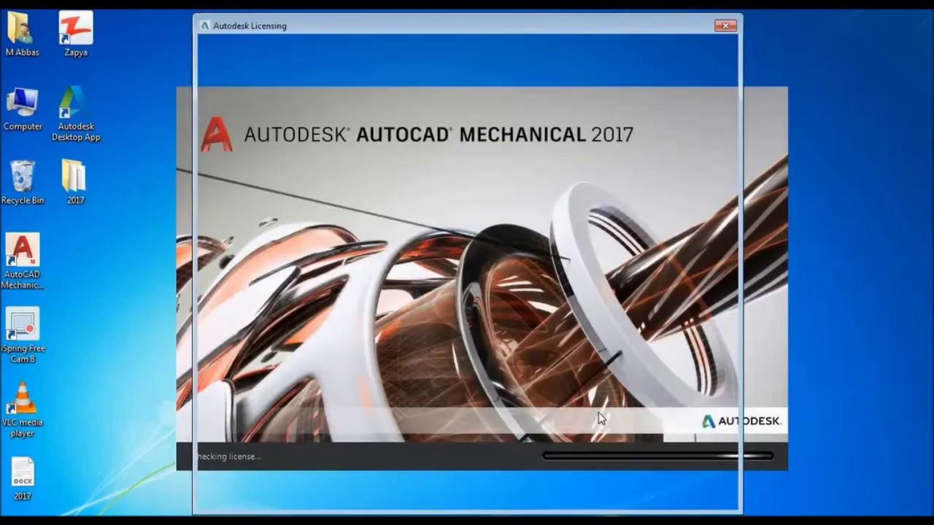
# Step: Restart activation and resubmit the serial number and product key
pyautogui.click(629, 454)
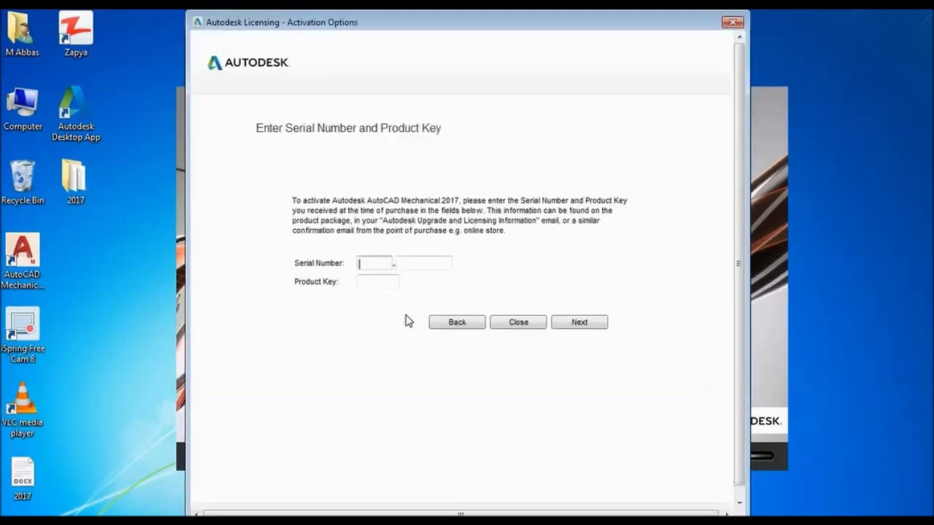
pyautogui.write('66')
pyautogui.write('666666')
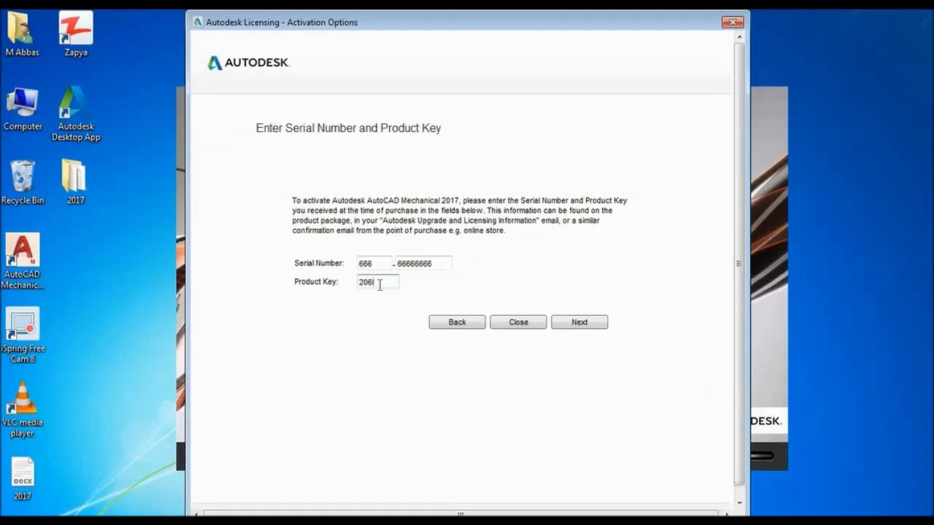
pyautogui.click(564, 325)
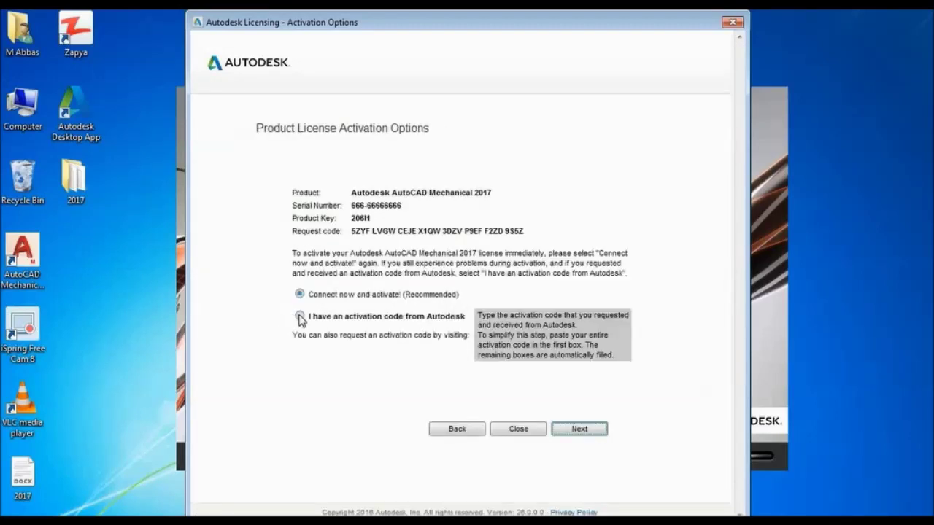
# Step: Choose to enter an activation code, then launch the keygen from the x64 archive in the 2017 folder
pyautogui.click(300, 317)
pyautogui.doubleClick(73, 178)
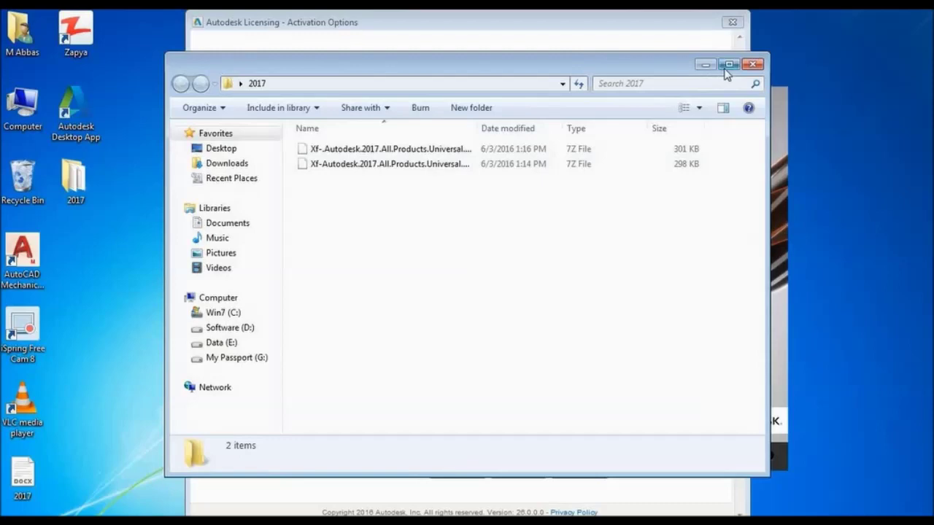
pyautogui.click(728, 64)
pyautogui.click(239, 98)
pyautogui.doubleClick(240, 98)
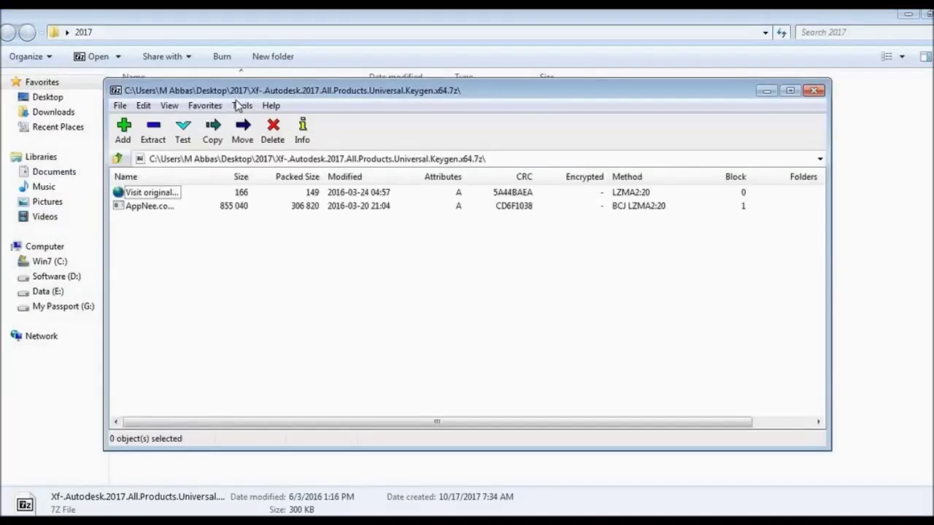
pyautogui.doubleClick(140, 207)
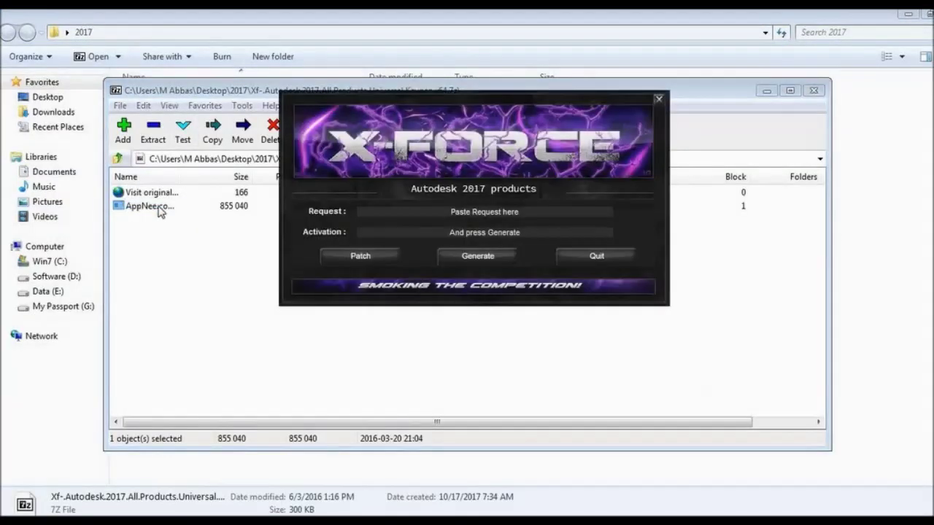
# Step: Paste the request code into the keygen, generate and patch, then dismiss the debug privilege error
pyautogui.moveTo(512, 212); pyautogui.dragTo(442, 214)
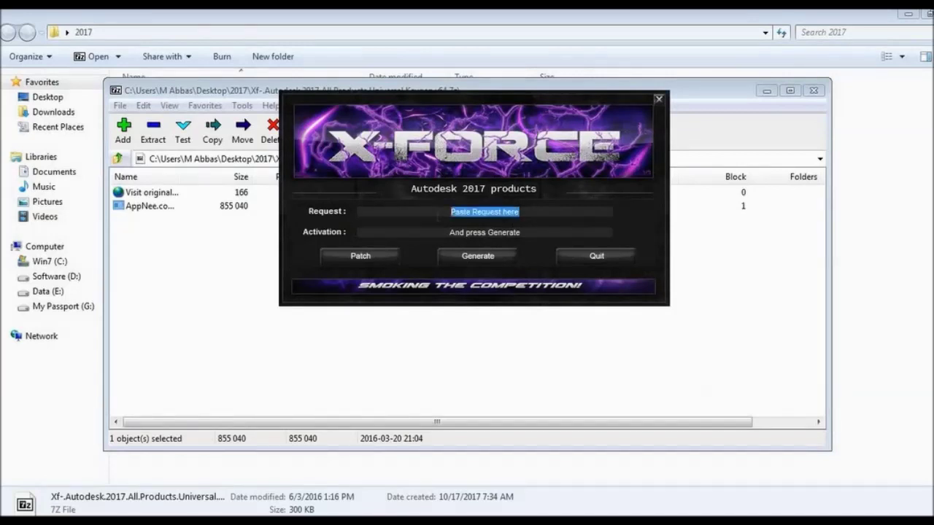
pyautogui.hotkey('ctrl', 'v')
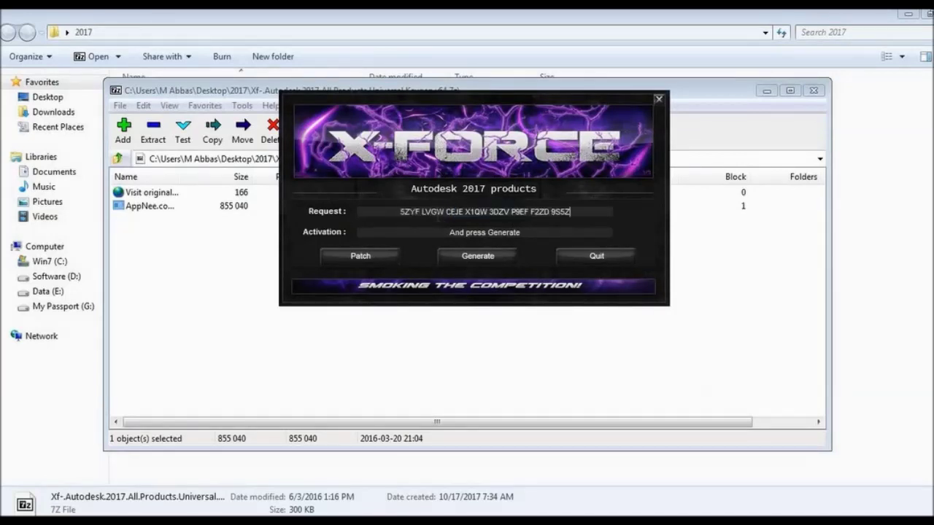
pyautogui.click(489, 257)
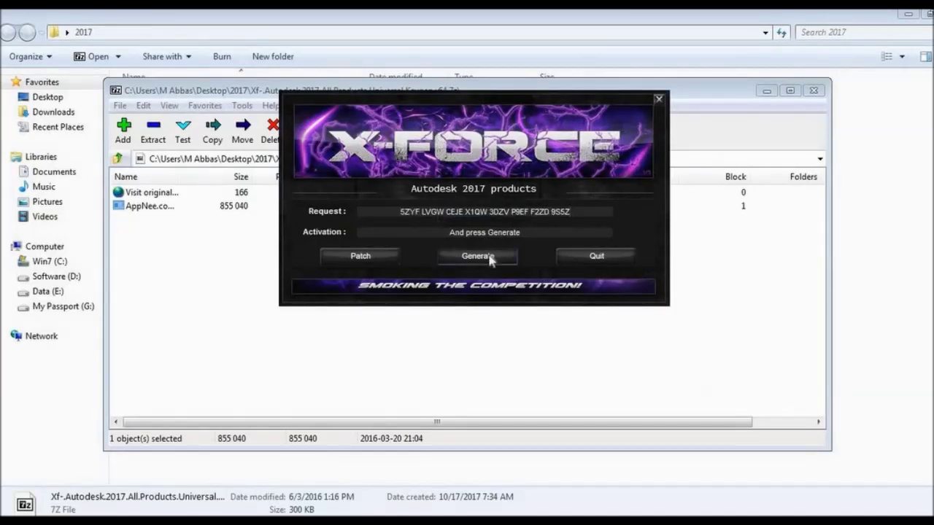
pyautogui.click(394, 256)
pyautogui.click(580, 324)
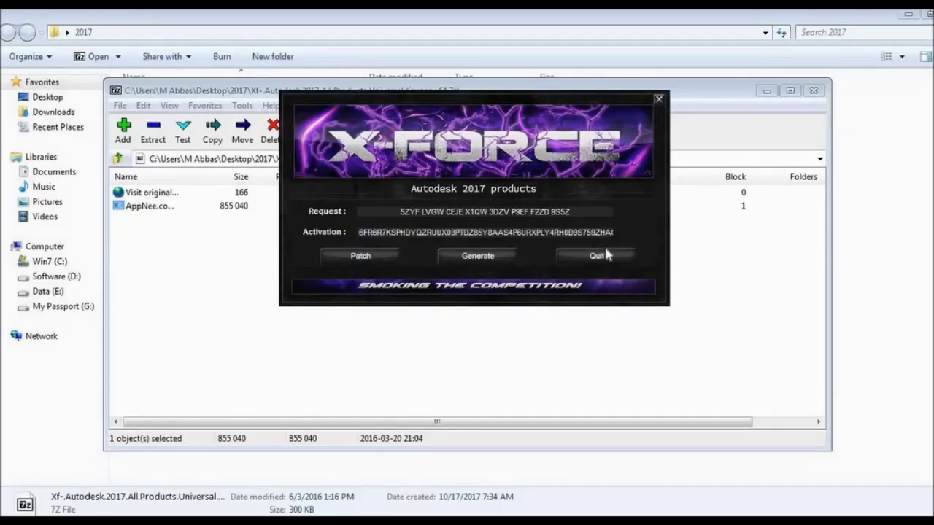
pyautogui.click(603, 254)
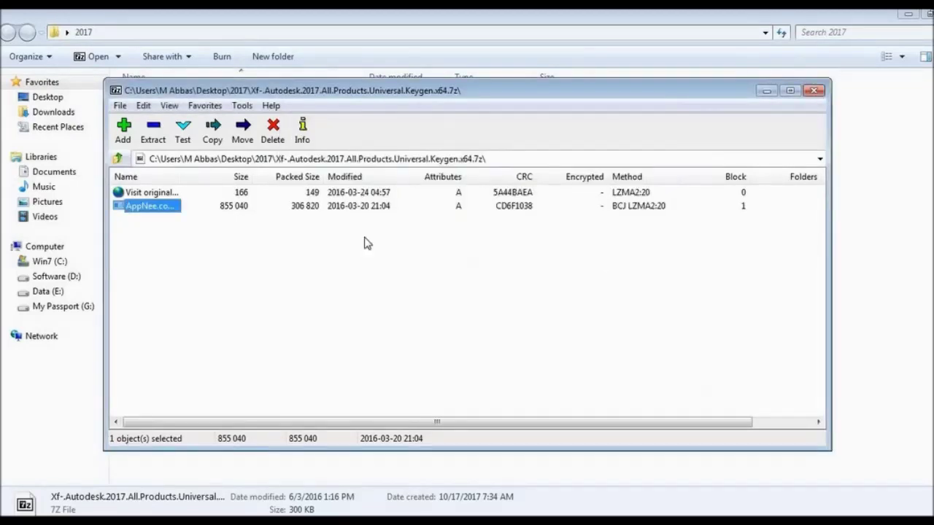
# Step: Extract the AppNee.com.xf-adsk2017_x64 application into the 2017 folder and close the archive
pyautogui.click(154, 136)
pyautogui.click(564, 348)
pyautogui.click(812, 91)
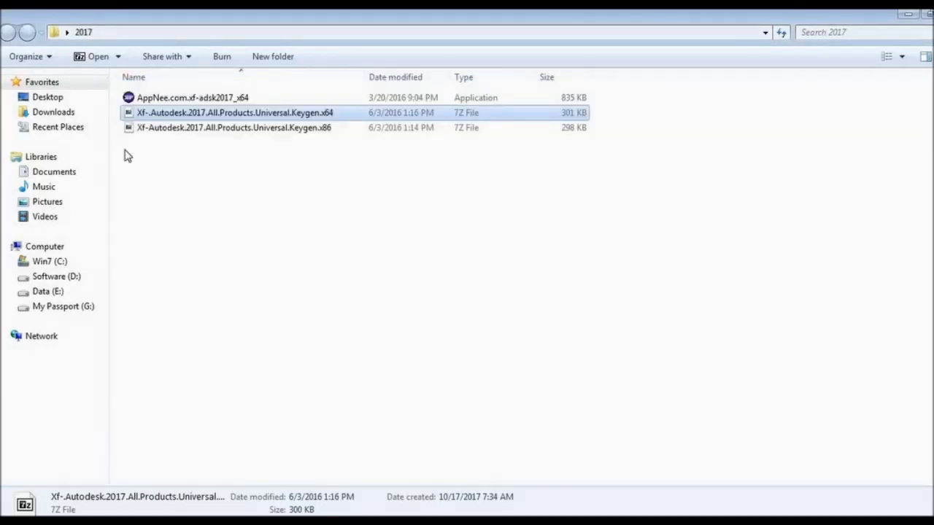
pyautogui.click(163, 135)
# Step: Run the keygen as administrator, paste the request code, generate, and patch successfully
pyautogui.rightClick(162, 99)
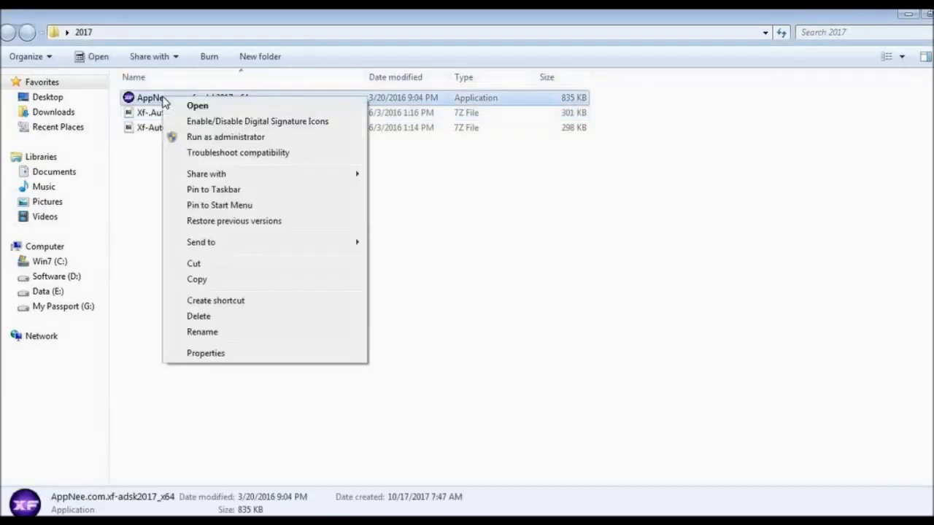
pyautogui.click(175, 136)
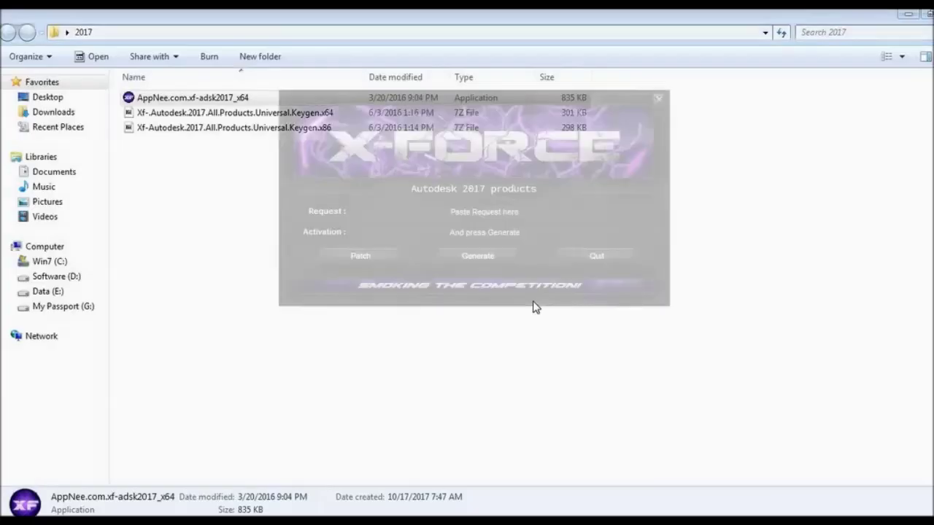
pyautogui.moveTo(518, 212)
pyautogui.mouseDown()
pyautogui.moveTo(462, 211)
pyautogui.moveTo(438, 227)
pyautogui.mouseUp()
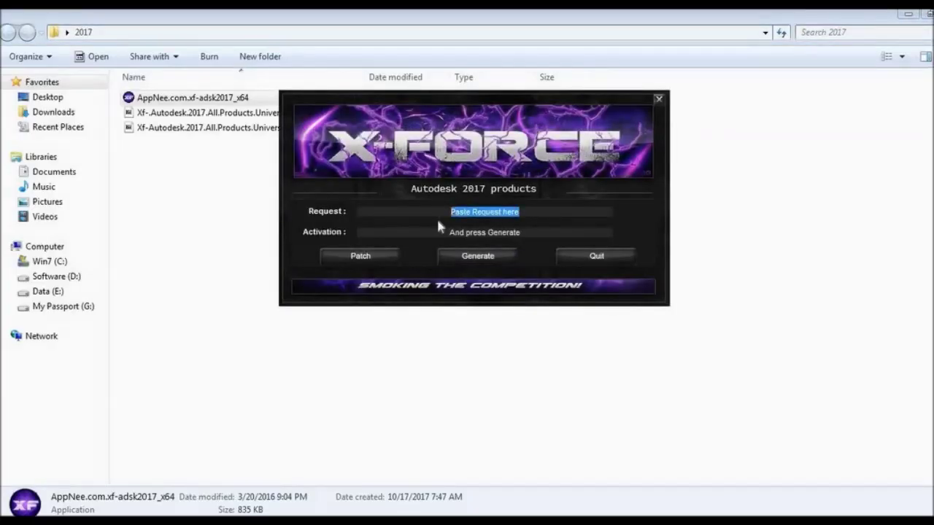
pyautogui.hotkey('ctrl', 'v')
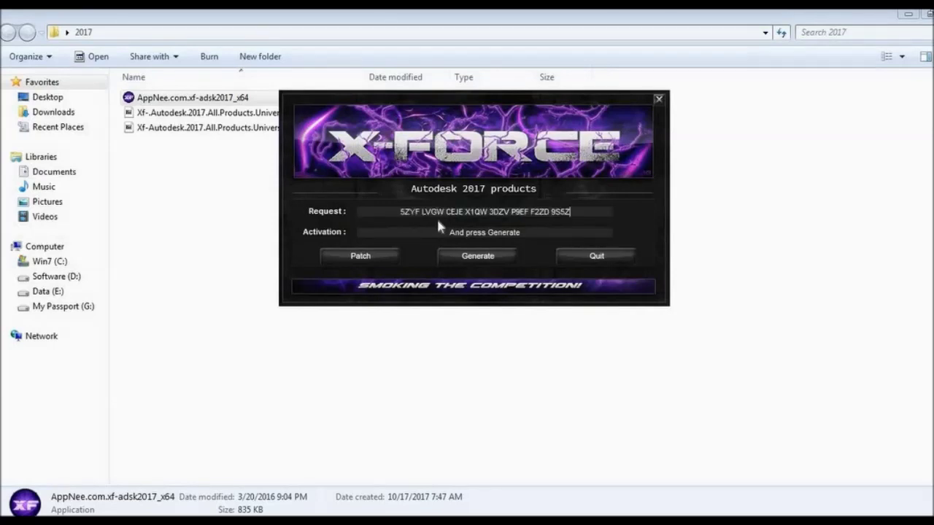
pyautogui.click(465, 257)
pyautogui.click(372, 255)
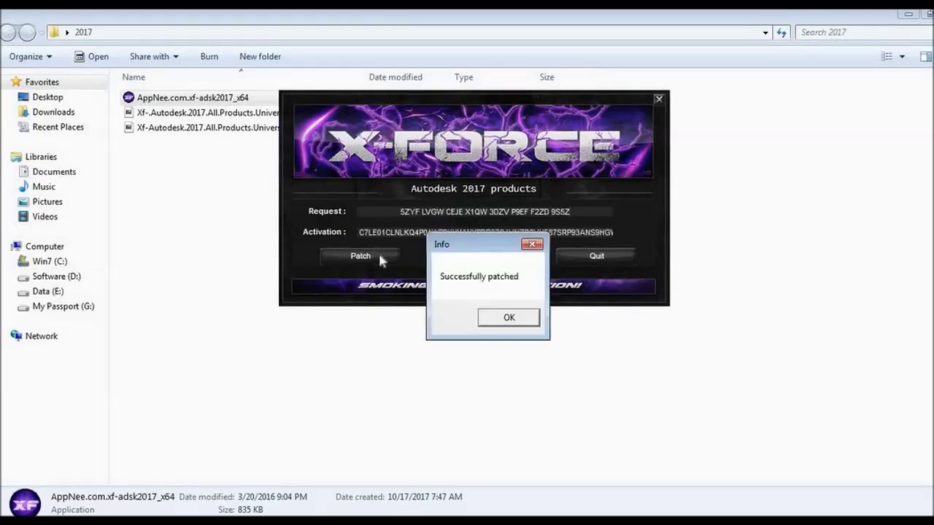
pyautogui.click(509, 318)
# Step: Copy the generated activation code to the clipboard
pyautogui.doubleClick(611, 232)
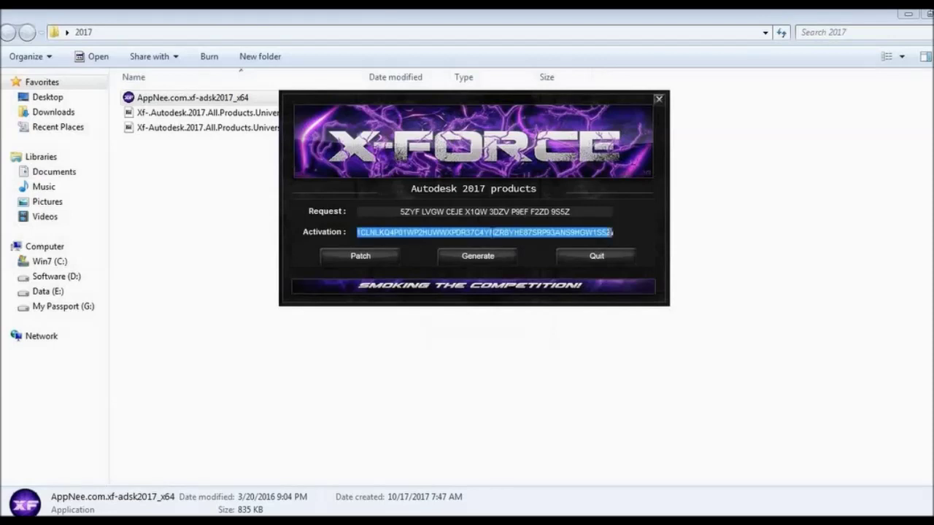
pyautogui.rightClick(493, 232)
pyautogui.click(511, 279)
pyautogui.click(288, 521)
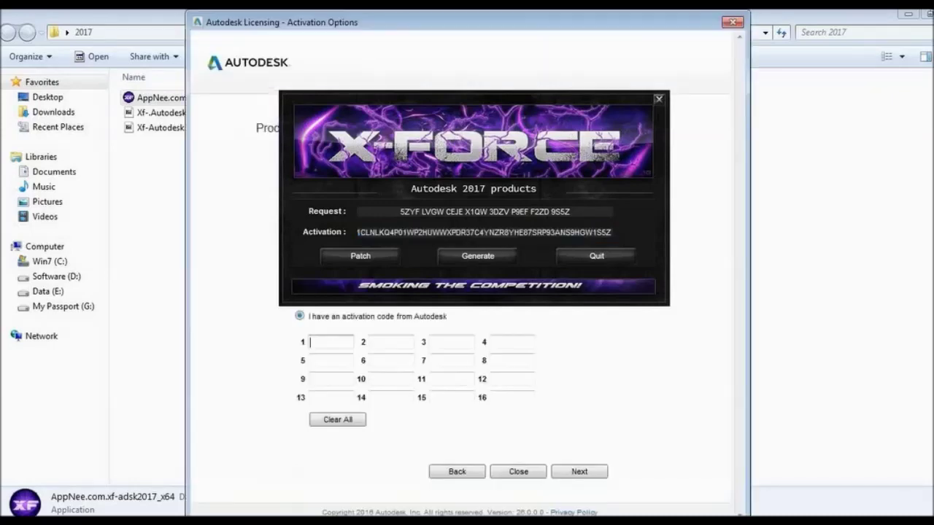
# Step: Paste the activation code into the activation fields and submit to finish activation
pyautogui.click(625, 252)
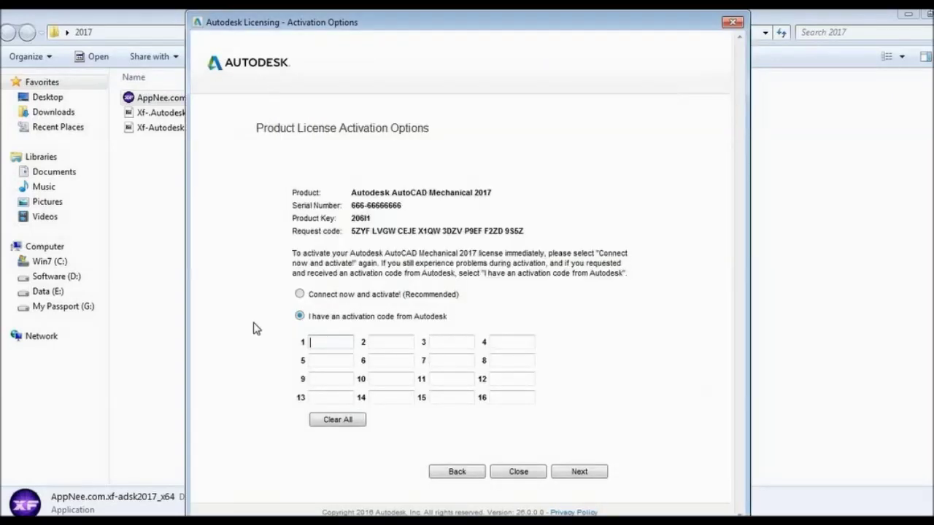
pyautogui.rightClick(322, 348)
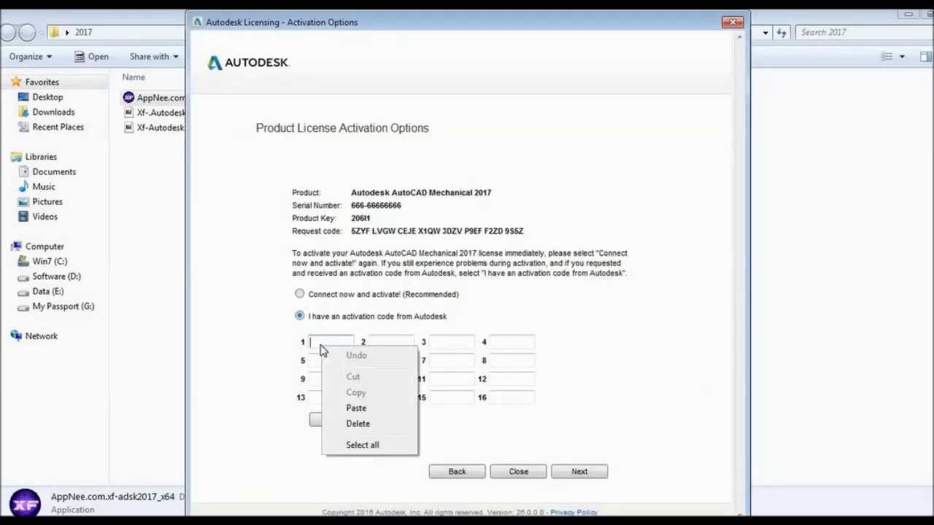
pyautogui.click(347, 408)
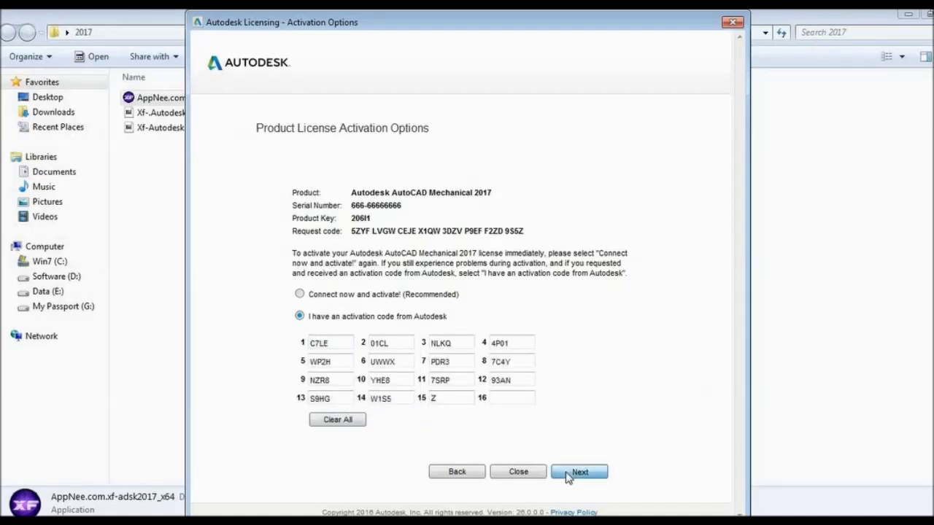
pyautogui.click(576, 473)
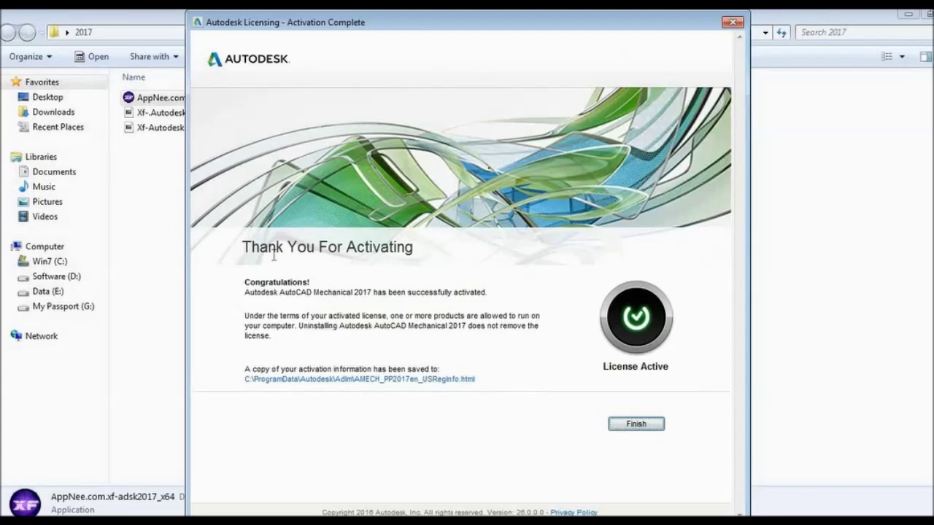
pyautogui.click(614, 427)
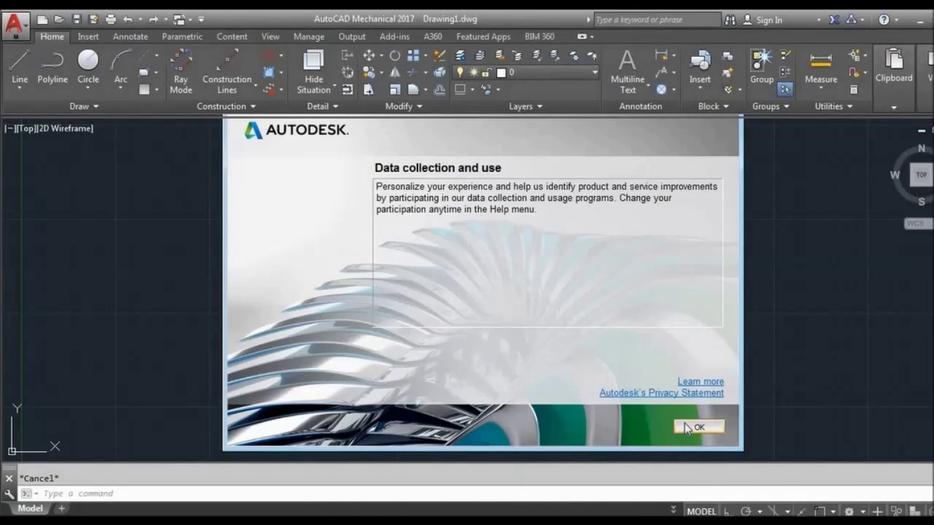
# Step: Accept the data collection and use notice
pyautogui.click(685, 427)
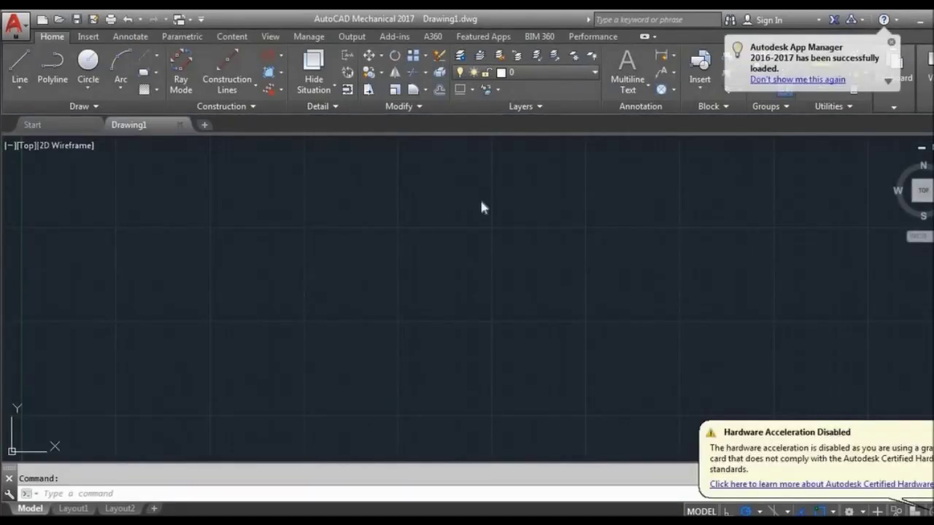
pyautogui.click(14, 27)
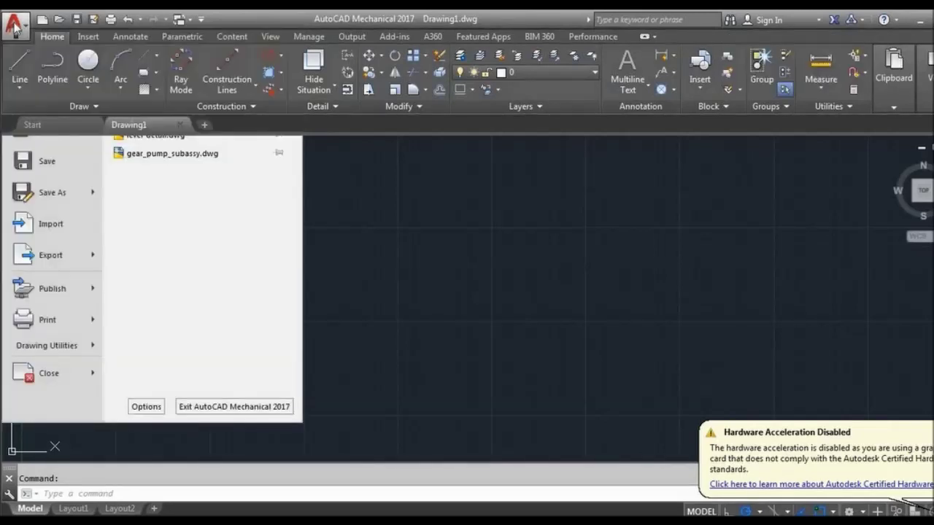
pyautogui.click(634, 244)
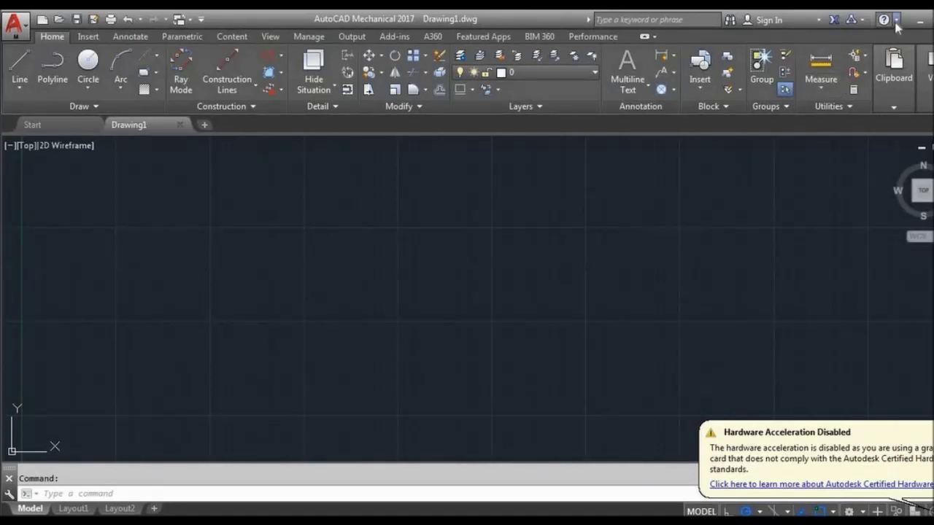
# Step: Show About Autodesk AutoCAD Mechanical from the Help menu and reposition the window
pyautogui.click(895, 20)
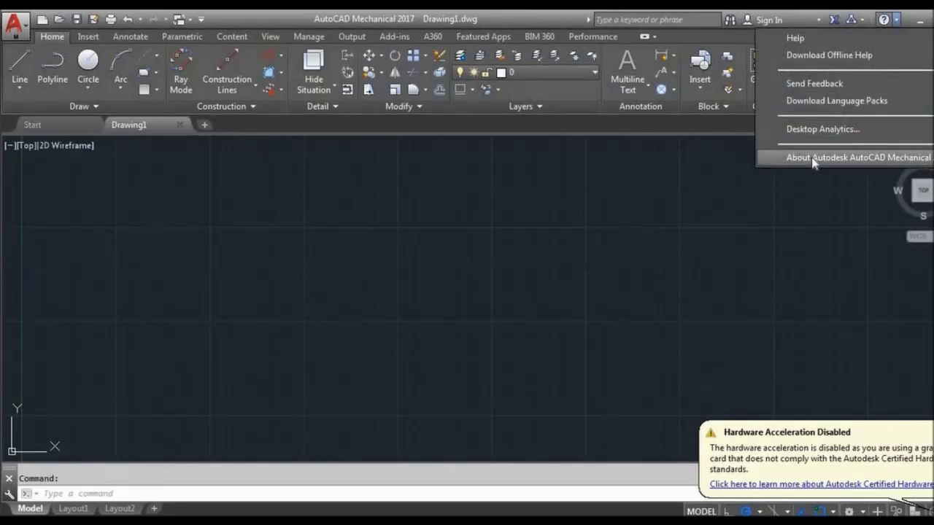
pyautogui.click(811, 157)
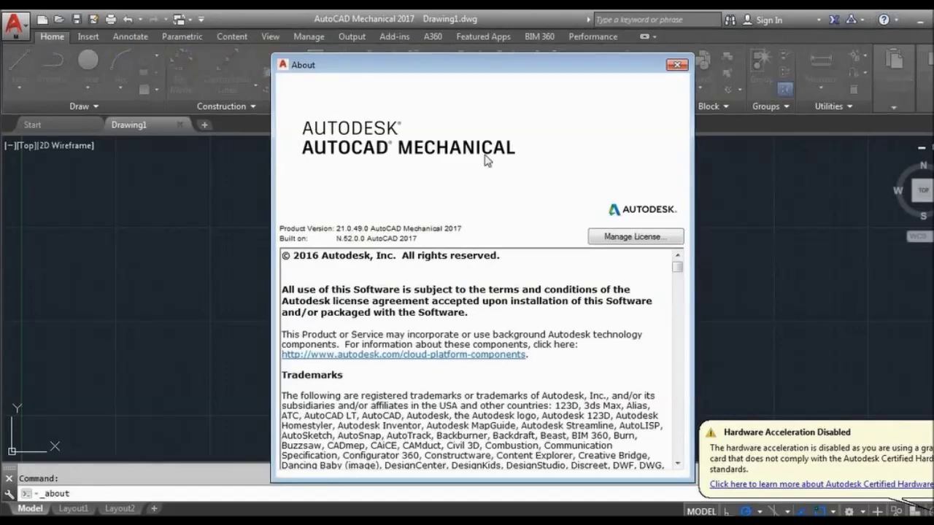
pyautogui.moveTo(401, 64); pyautogui.dragTo(388, 42)
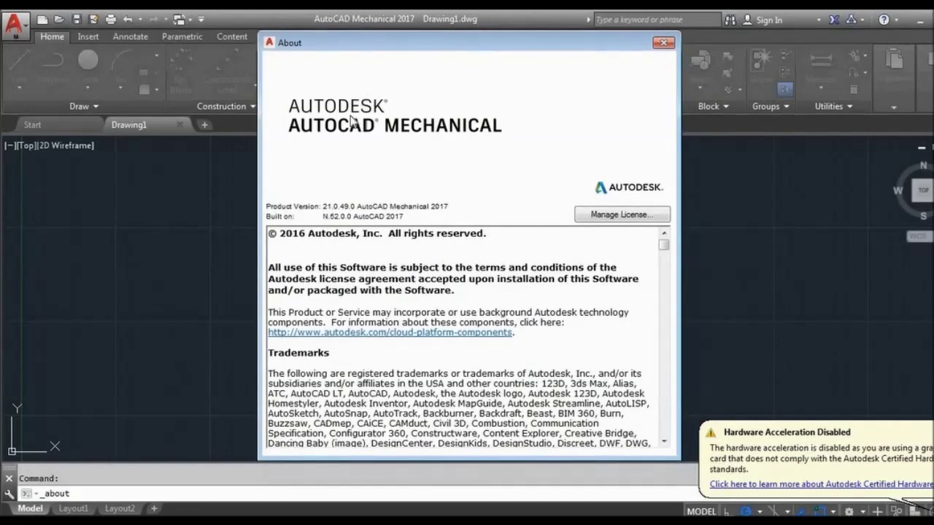